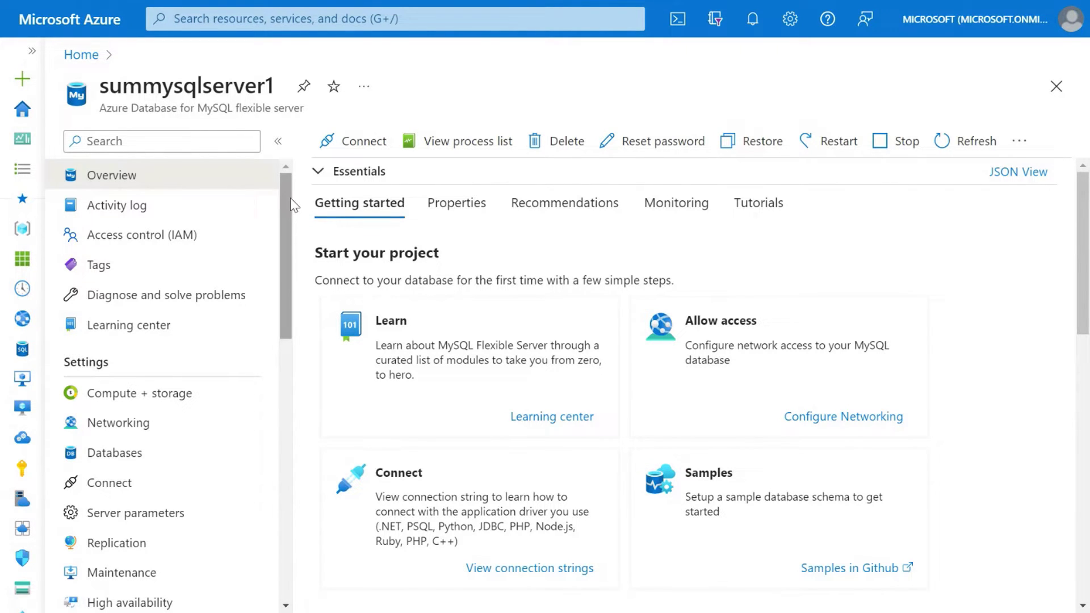
Step: From the server's Power BI page in Azure, select contactsdb and download its connection file
{"action": "left_click_drag", "start_coordinate": [290, 208], "coordinate": [287, 370]}
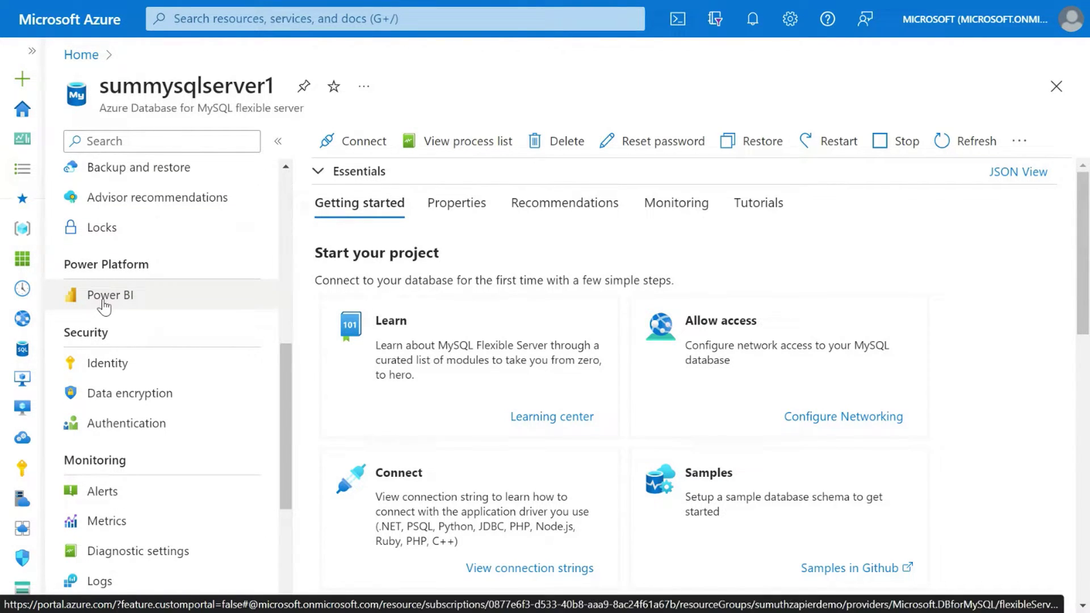
{"action": "left_click", "coordinate": [104, 296]}
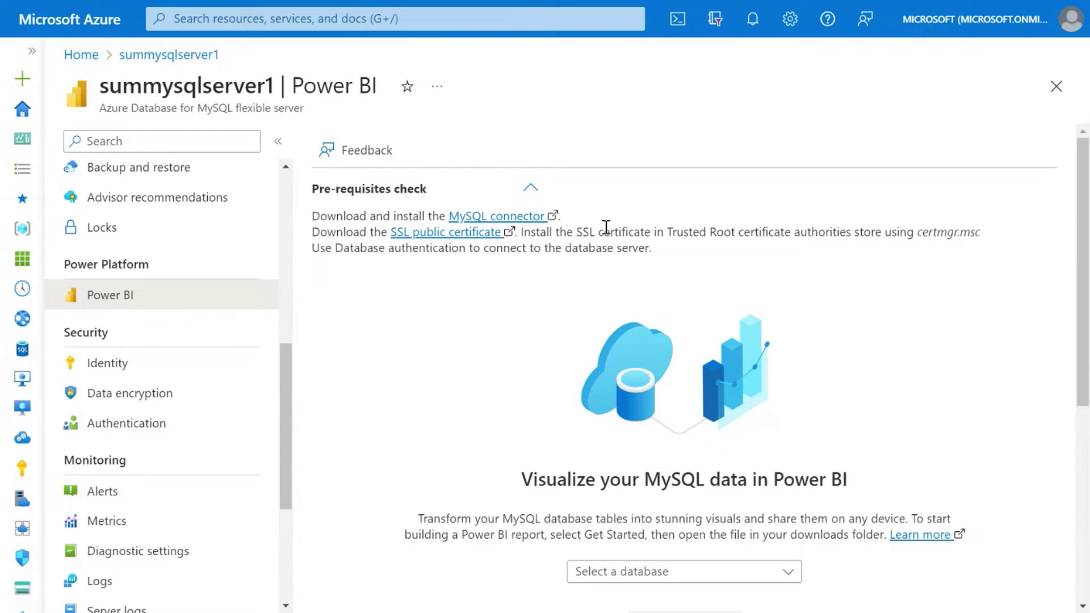
{"action": "left_click", "coordinate": [530, 187]}
{"action": "left_click_drag", "start_coordinate": [1088, 300], "coordinate": [1087, 374]}
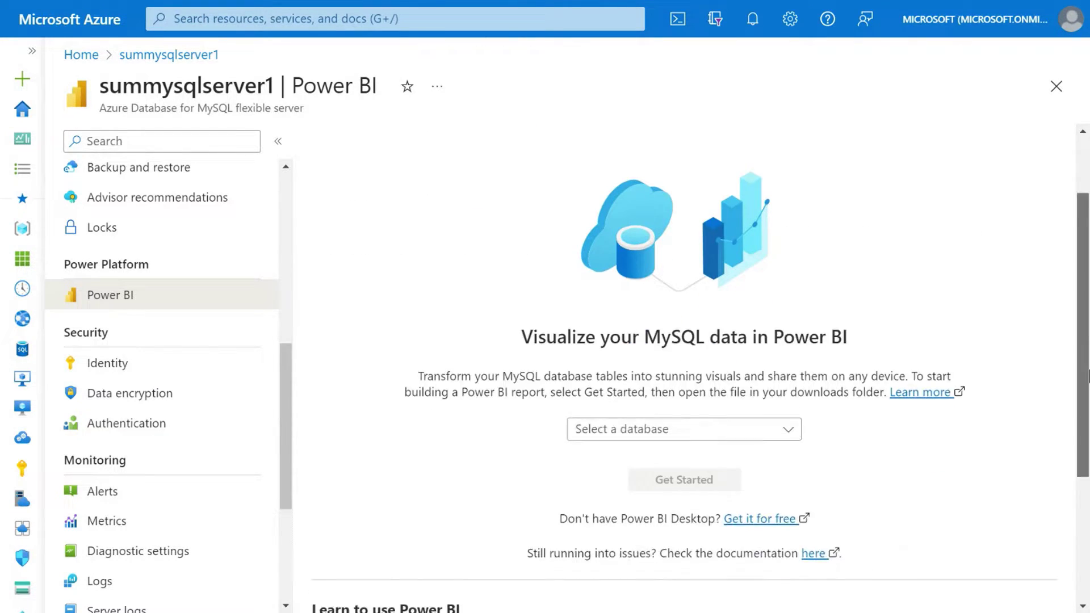
{"action": "scroll", "coordinate": [1087, 375], "scroll_direction": "down", "scroll_amount": 1}
{"action": "left_click", "coordinate": [631, 377]}
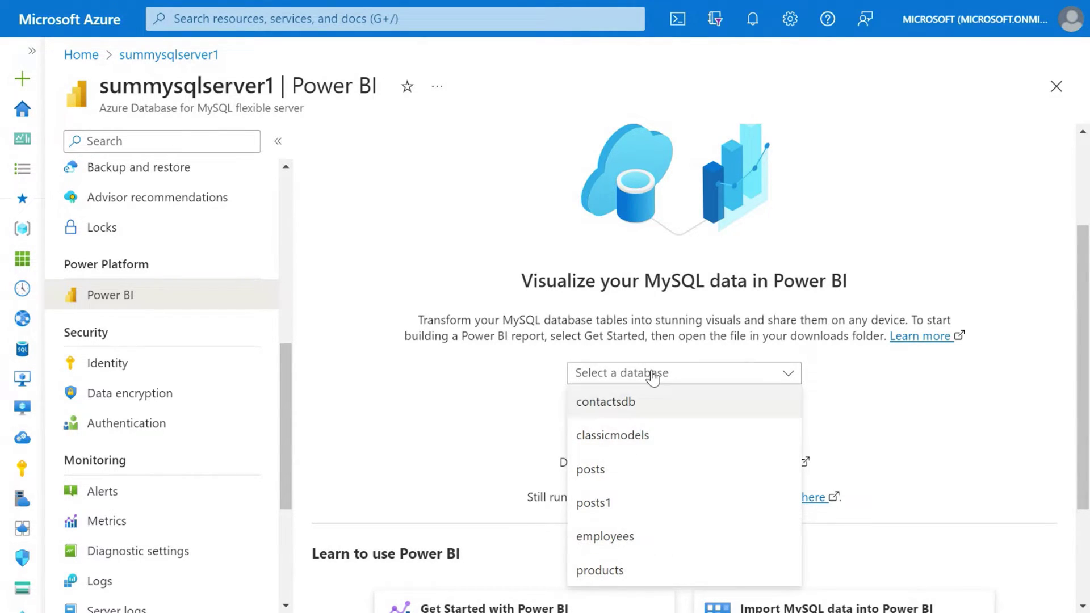
{"action": "left_click", "coordinate": [601, 410]}
{"action": "left_click", "coordinate": [631, 430]}
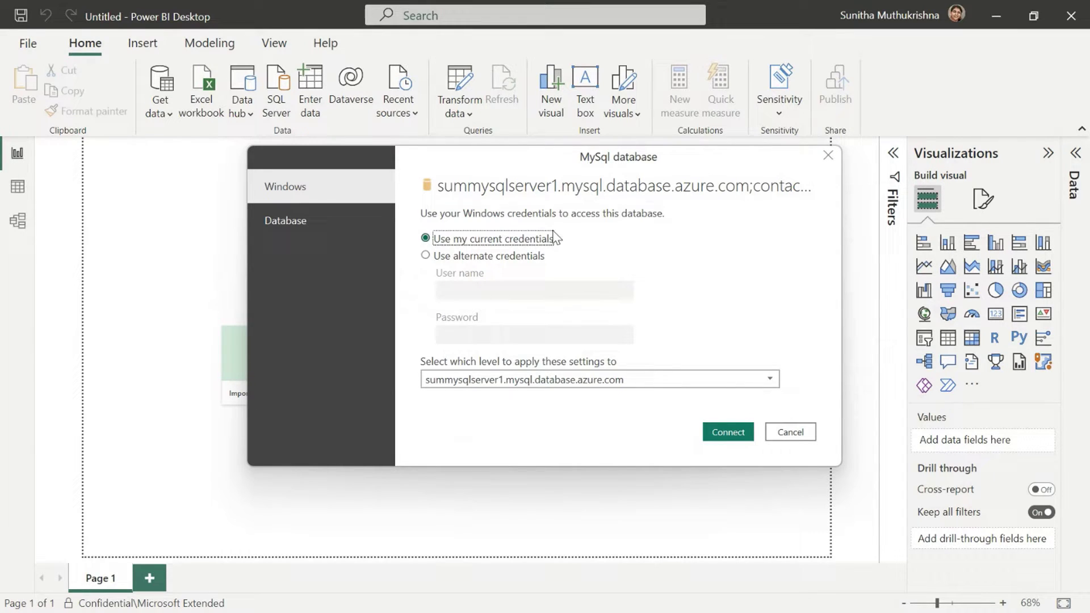
Step: Choose Database credentials, enter the MySQL user name and password, and connect
{"action": "left_click", "coordinate": [284, 234]}
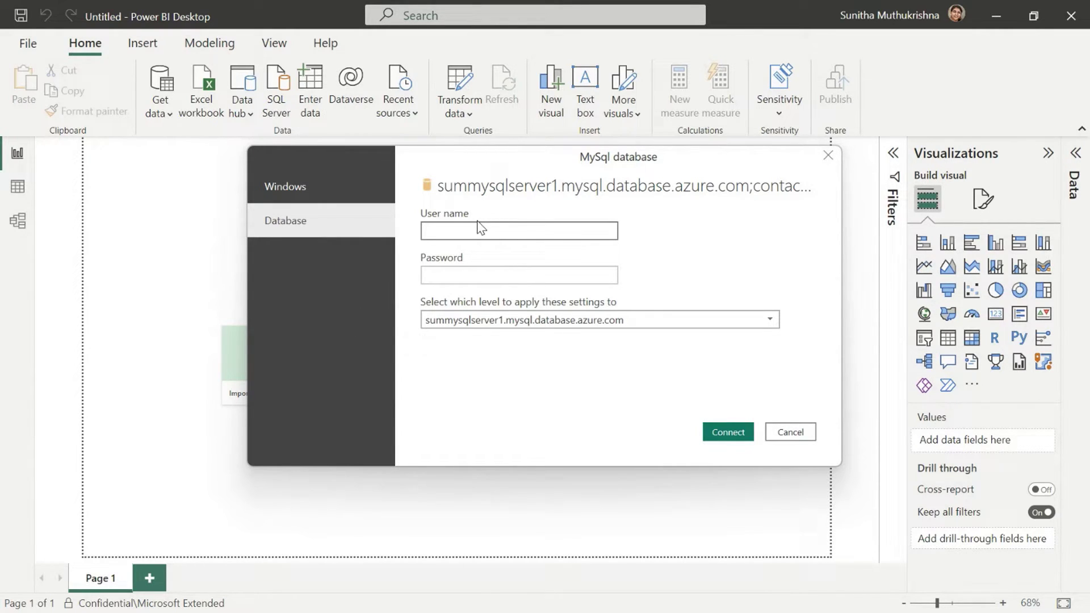
{"action": "type", "text": "sumuth"}
{"action": "key", "text": "Tab"}
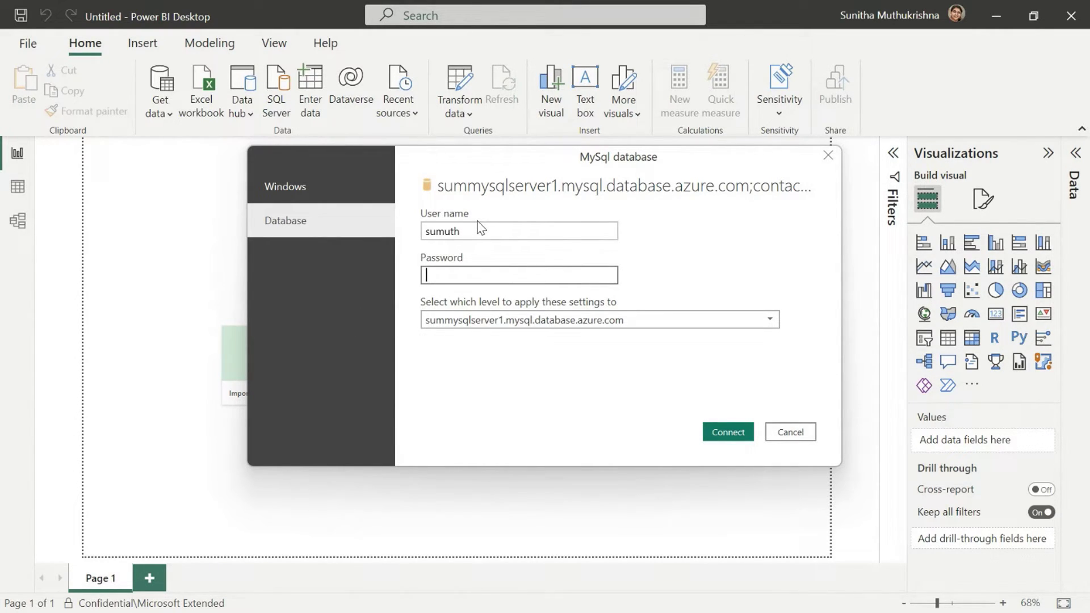
{"action": "type", "text": "**********"}
{"action": "left_click", "coordinate": [727, 432]}
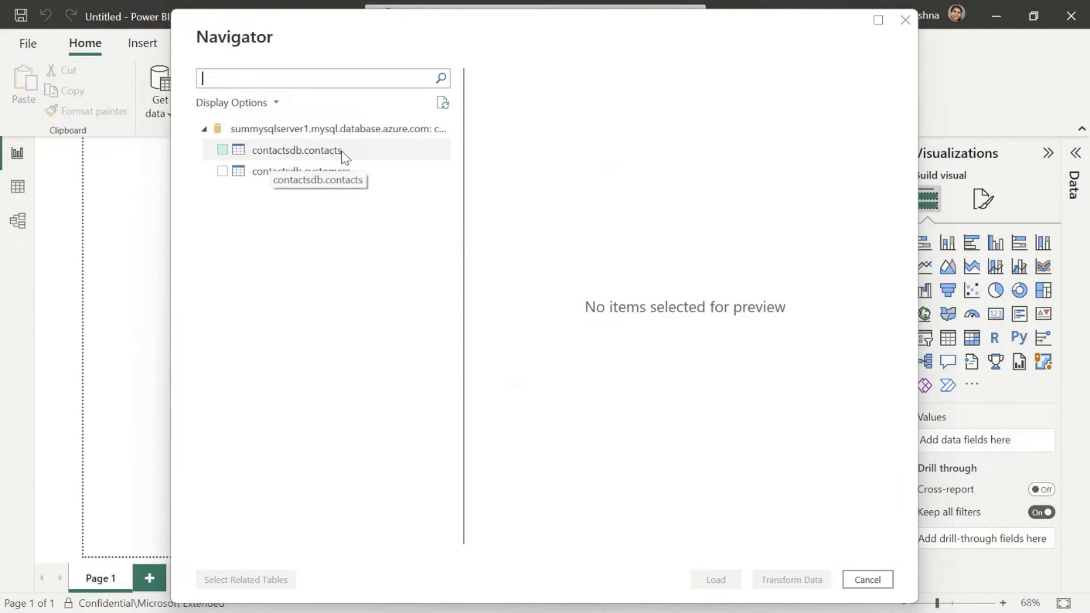
Step: Tick contactsdb.customers in Navigator and load it
{"action": "left_click", "coordinate": [222, 171]}
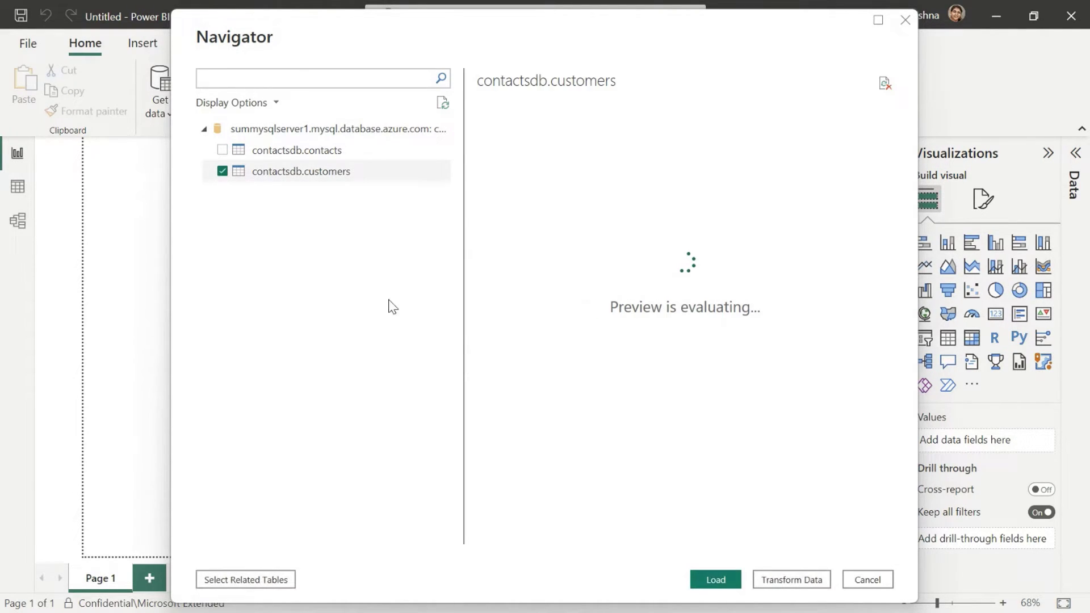
{"action": "left_click", "coordinate": [716, 579]}
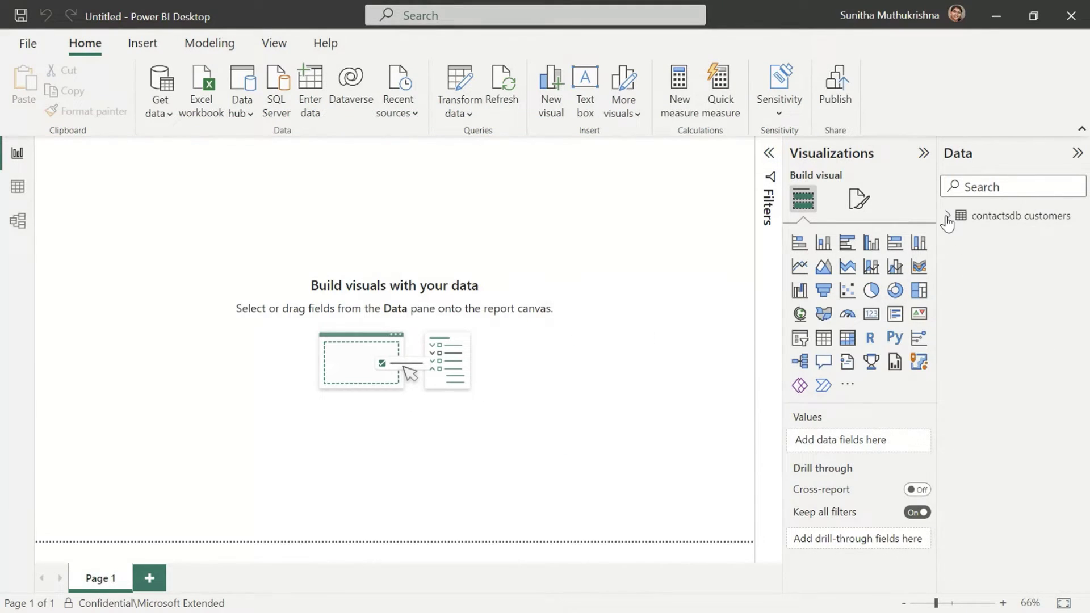
Step: Add a card with customerNumber aggregated as Count, showing 122 customers
{"action": "left_click", "coordinate": [948, 216]}
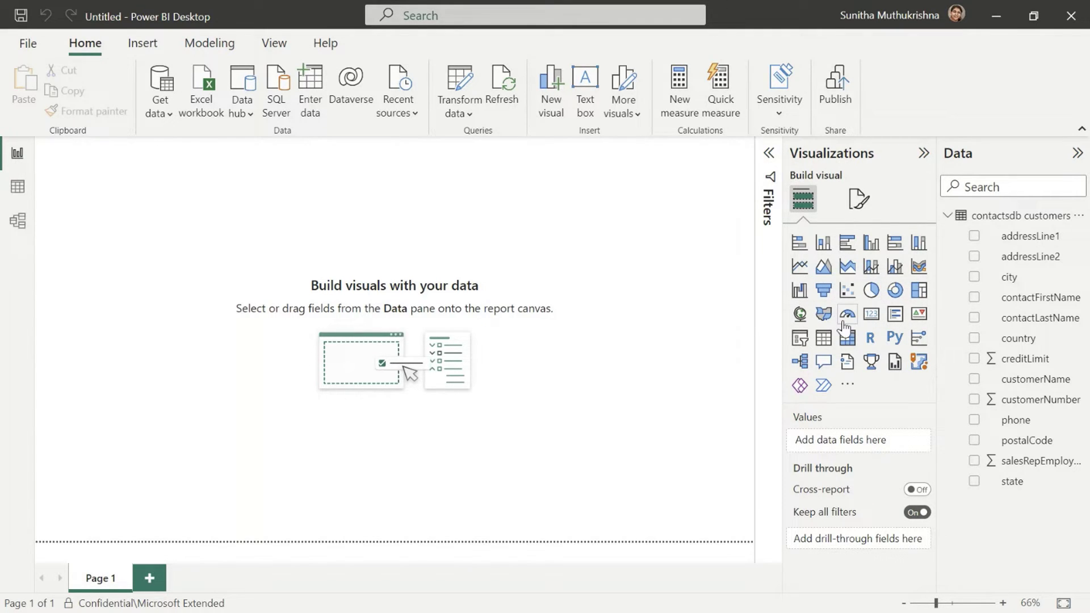
{"action": "left_click", "coordinate": [871, 315]}
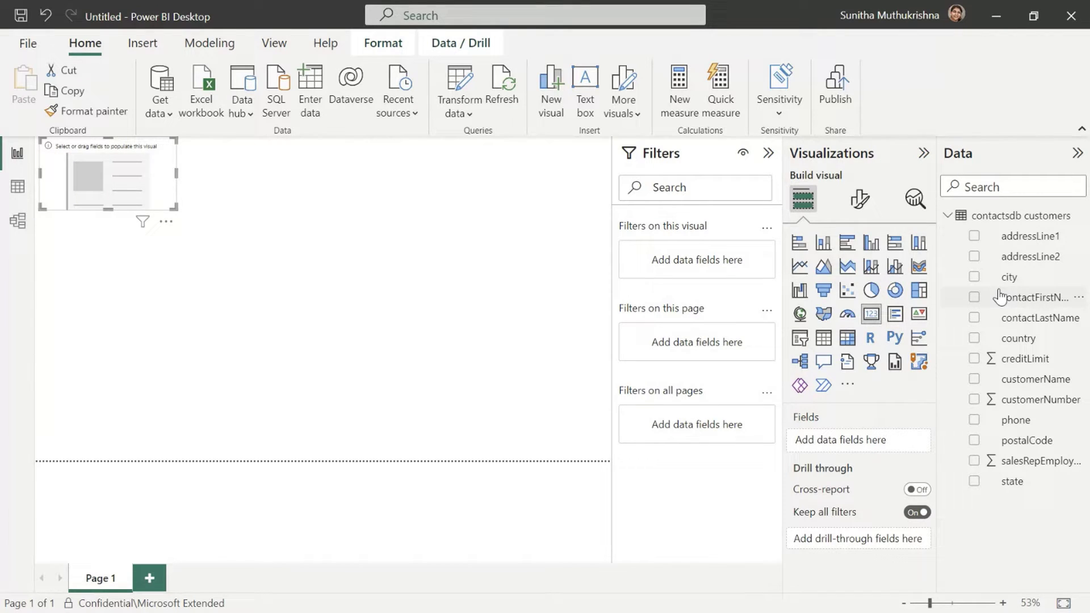
{"action": "left_click", "coordinate": [974, 399]}
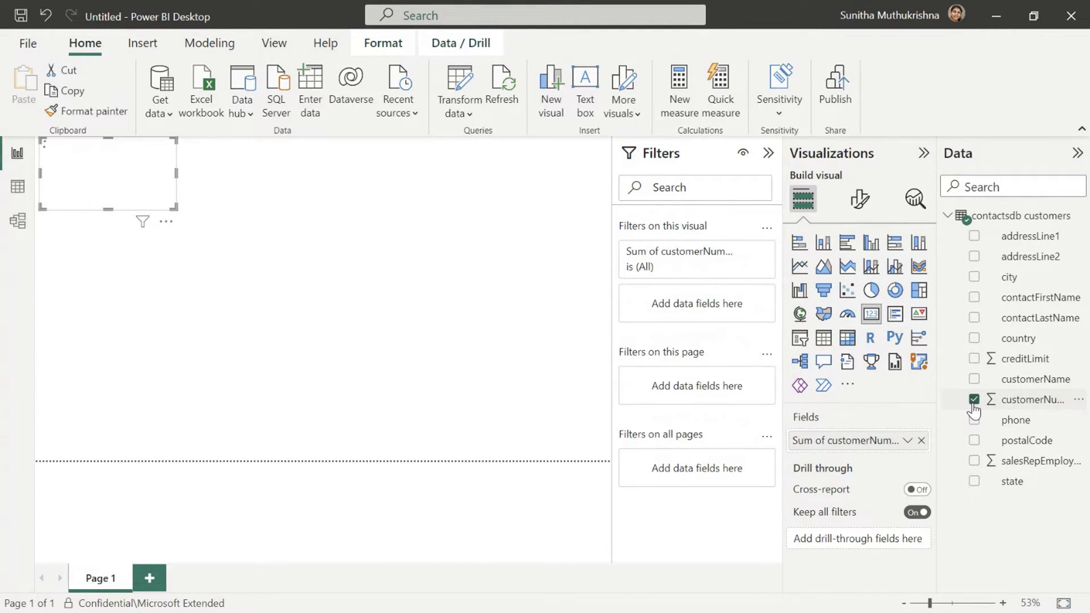
{"action": "left_click", "coordinate": [908, 442]}
{"action": "left_click", "coordinate": [968, 313]}
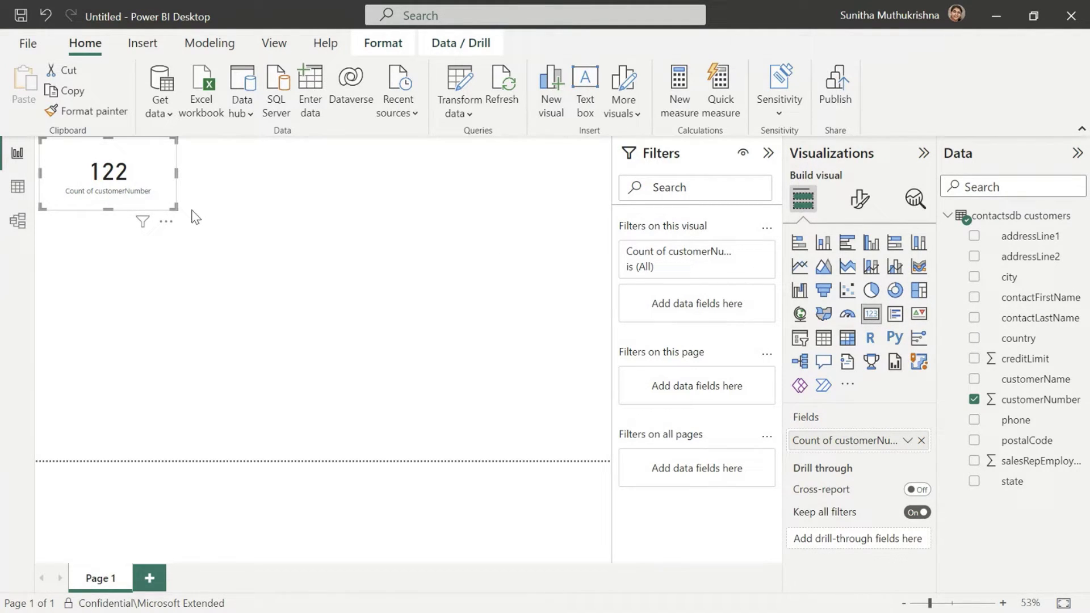
Step: Add an enlarged pie chart with country as Legend and Count of customerNumber as Values
{"action": "left_click", "coordinate": [871, 290]}
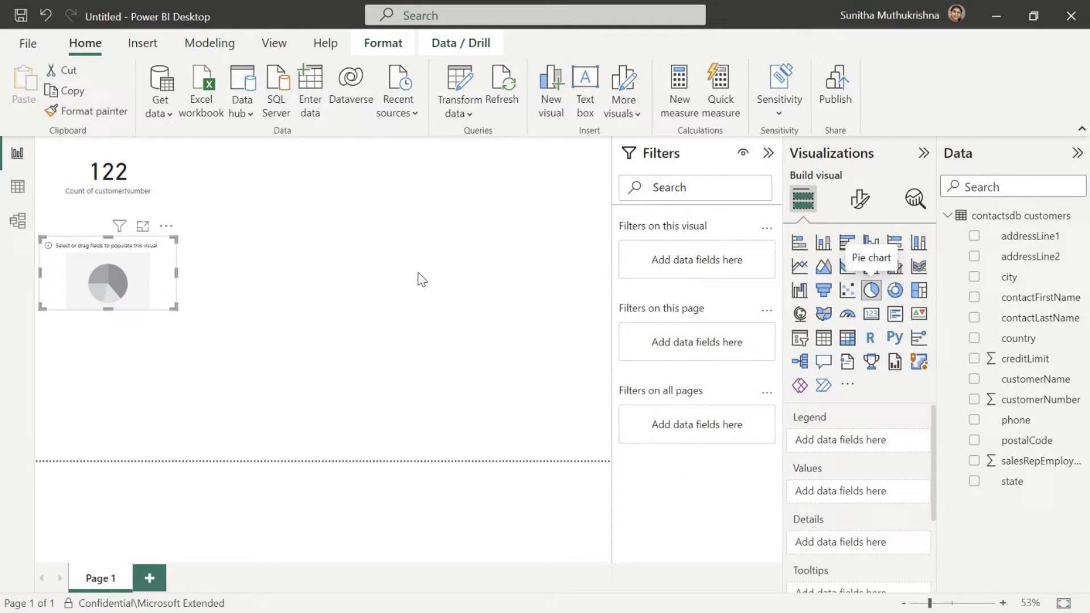
{"action": "left_click_drag", "start_coordinate": [172, 309], "coordinate": [192, 344]}
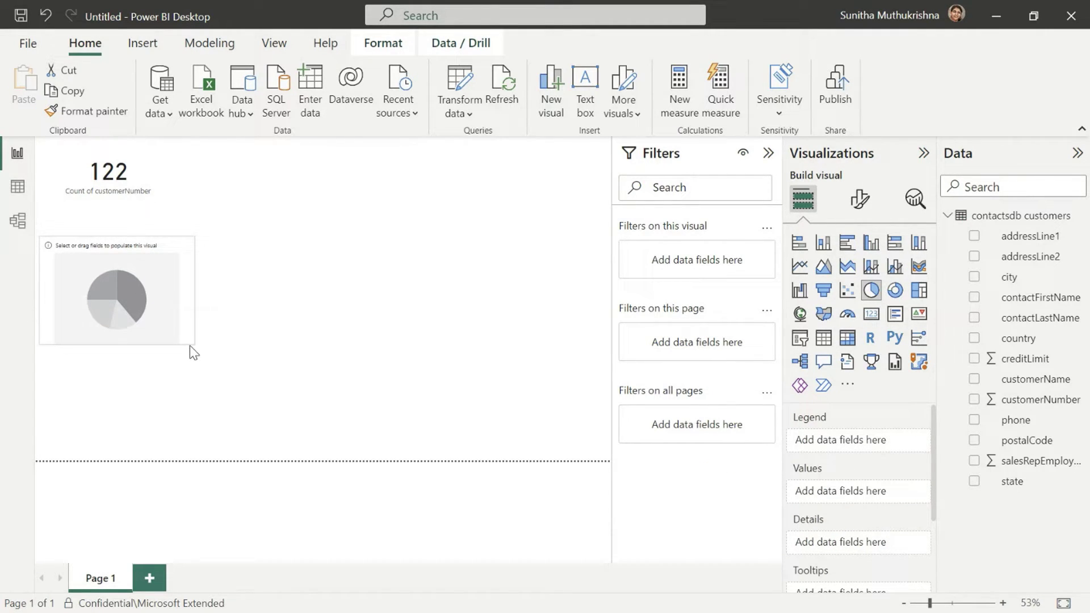
{"action": "left_click", "coordinate": [974, 339]}
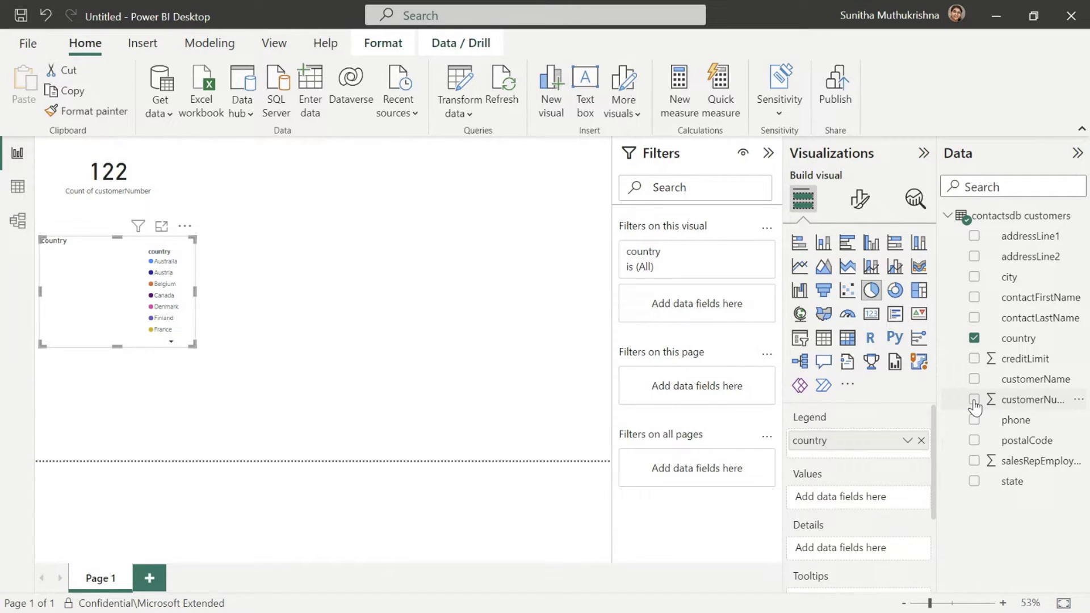
{"action": "left_click", "coordinate": [974, 400]}
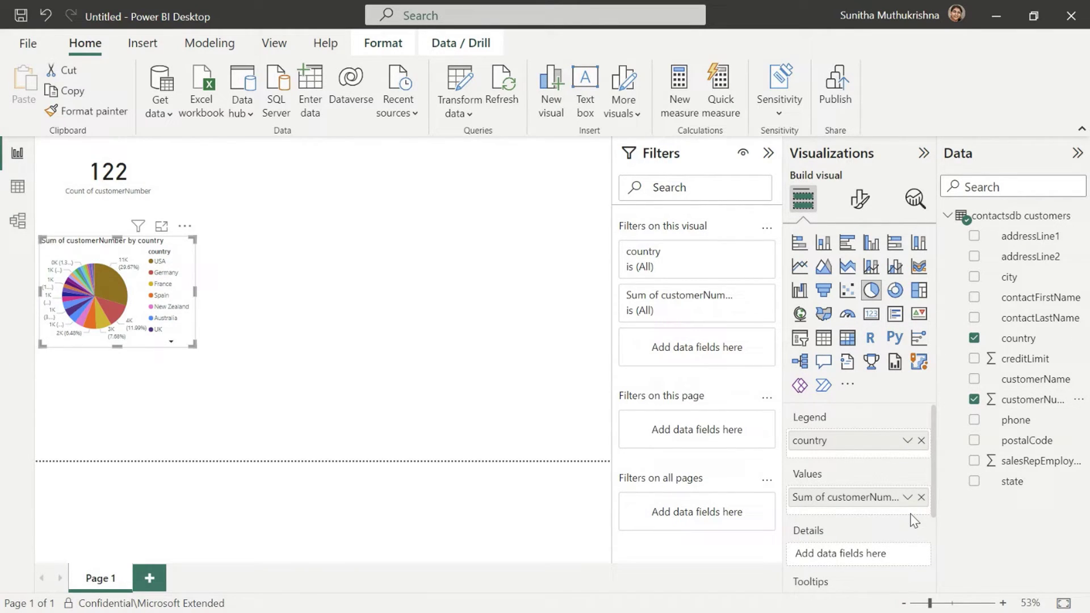
{"action": "left_click", "coordinate": [907, 496]}
{"action": "left_click", "coordinate": [965, 391]}
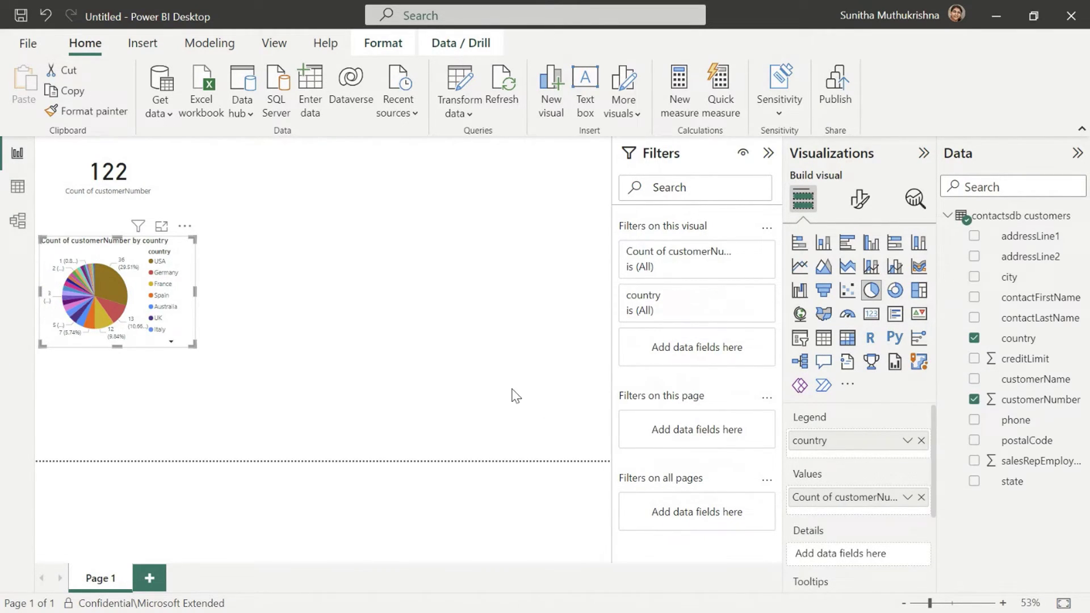
{"action": "left_click_drag", "start_coordinate": [193, 344], "coordinate": [348, 427]}
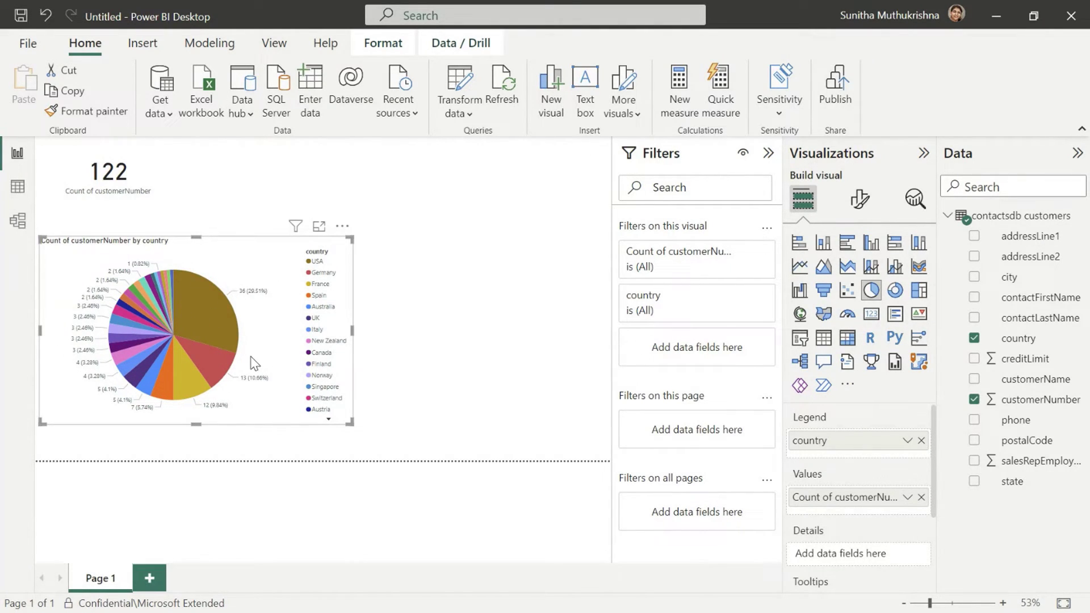
Step: Add a widened card showing Count (Distinct) of salesRepEmployeeNumber, 16
{"action": "left_click", "coordinate": [408, 364]}
{"action": "left_click", "coordinate": [871, 313]}
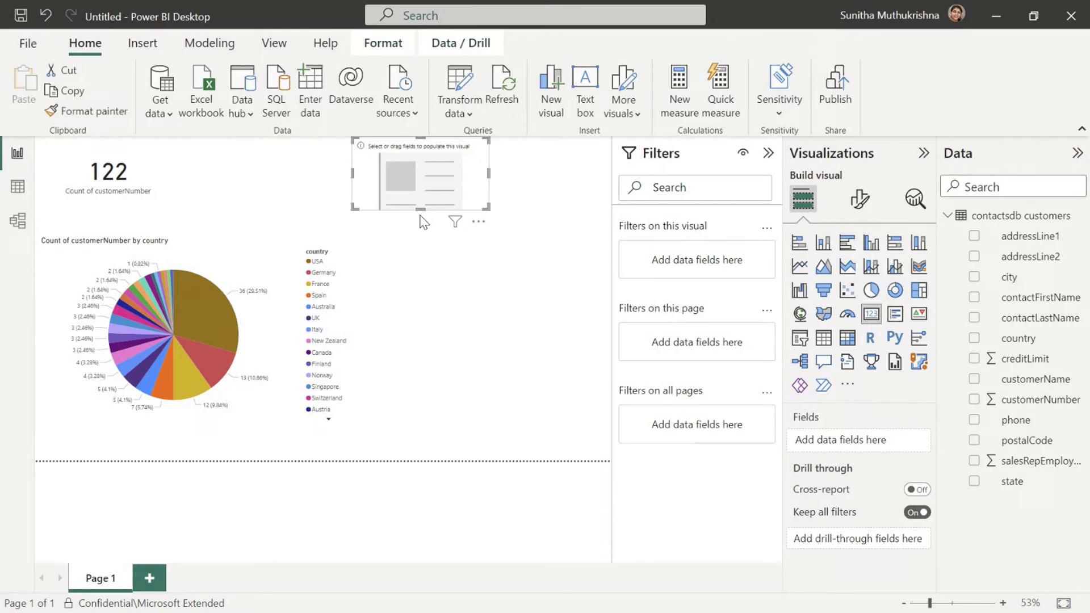
{"action": "left_click", "coordinate": [974, 461]}
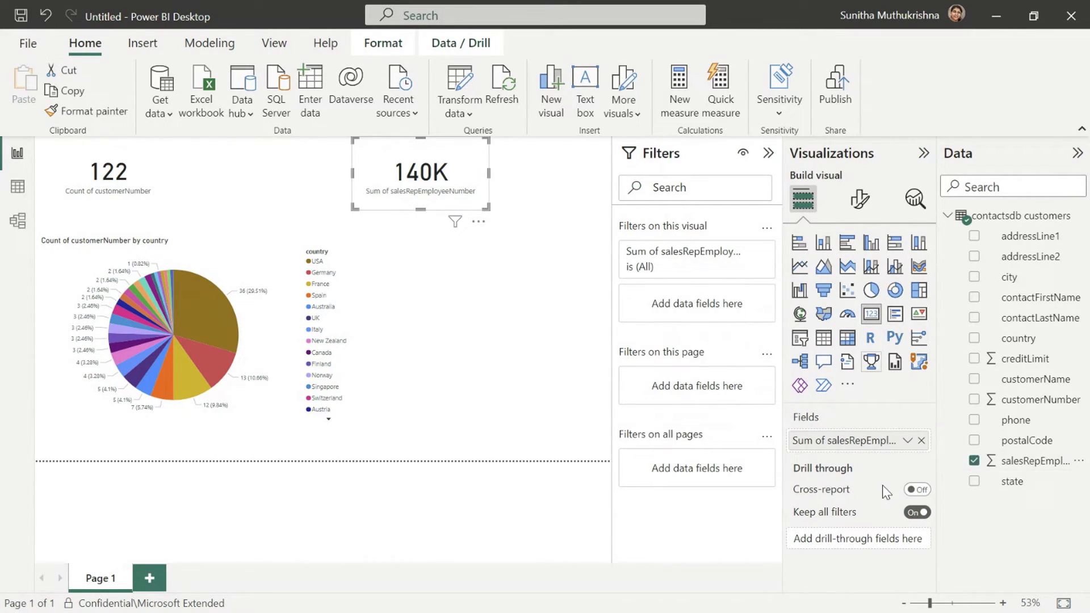
{"action": "left_click", "coordinate": [907, 442]}
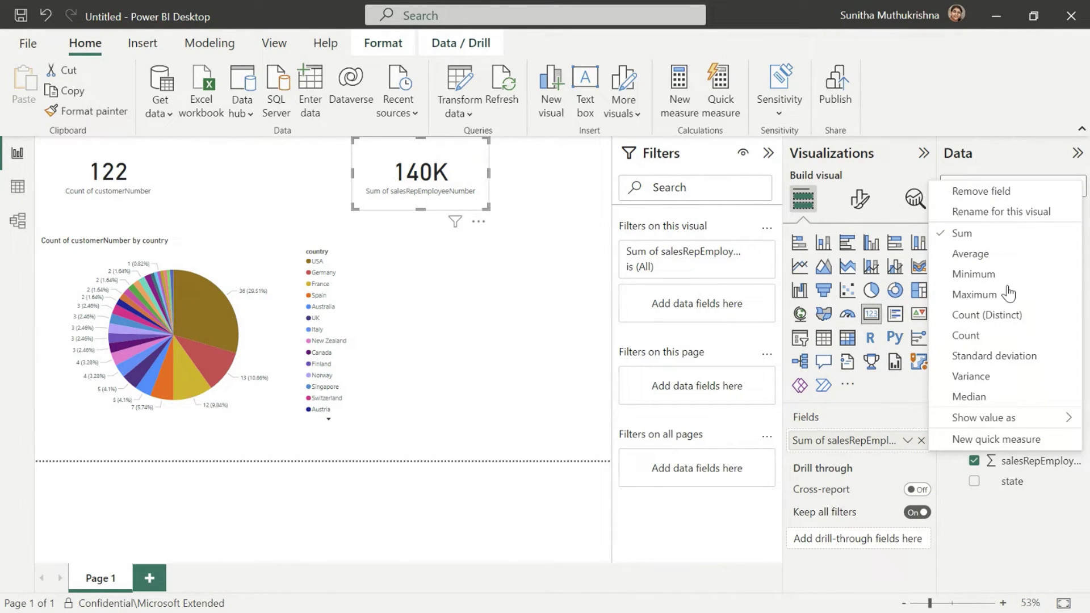
{"action": "left_click", "coordinate": [997, 318]}
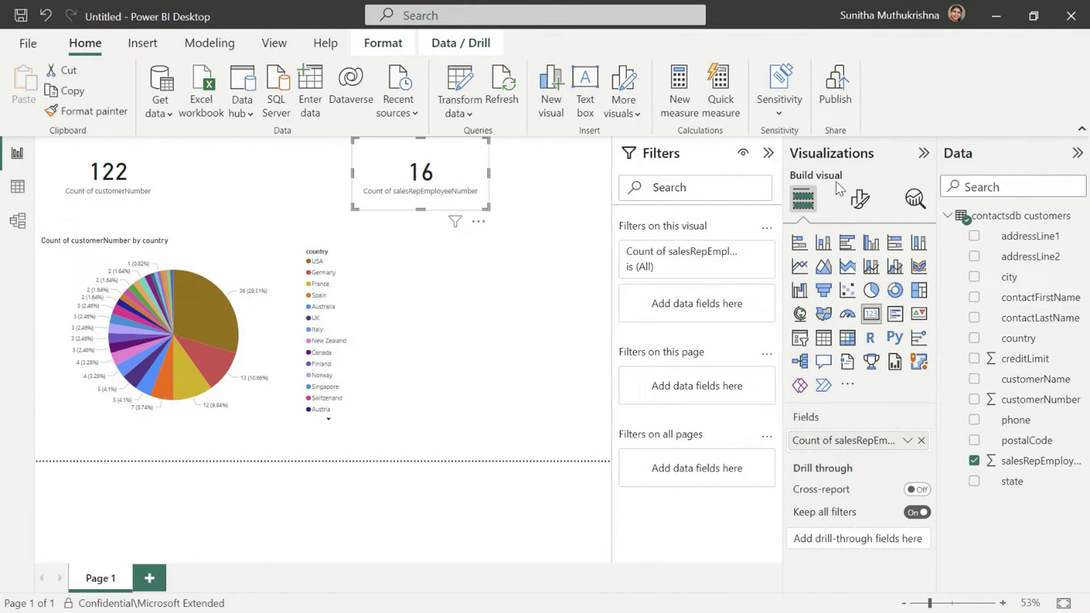
{"action": "left_click_drag", "start_coordinate": [487, 208], "coordinate": [497, 200]}
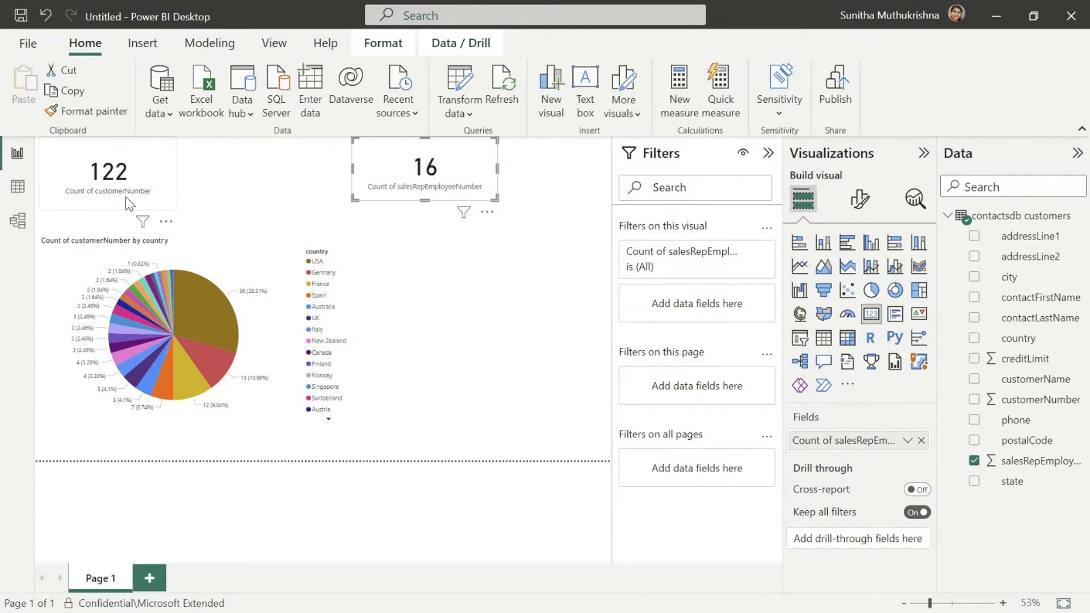